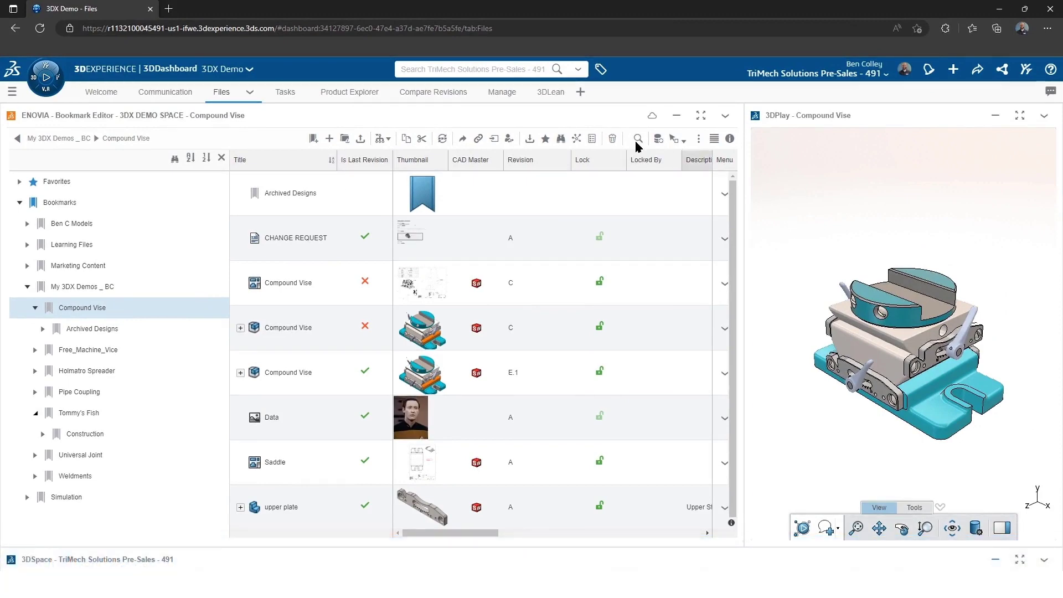
Step: Launch the Design with SOLIDWORKS app from the 3DEXPERIENCE compass
click(46, 72)
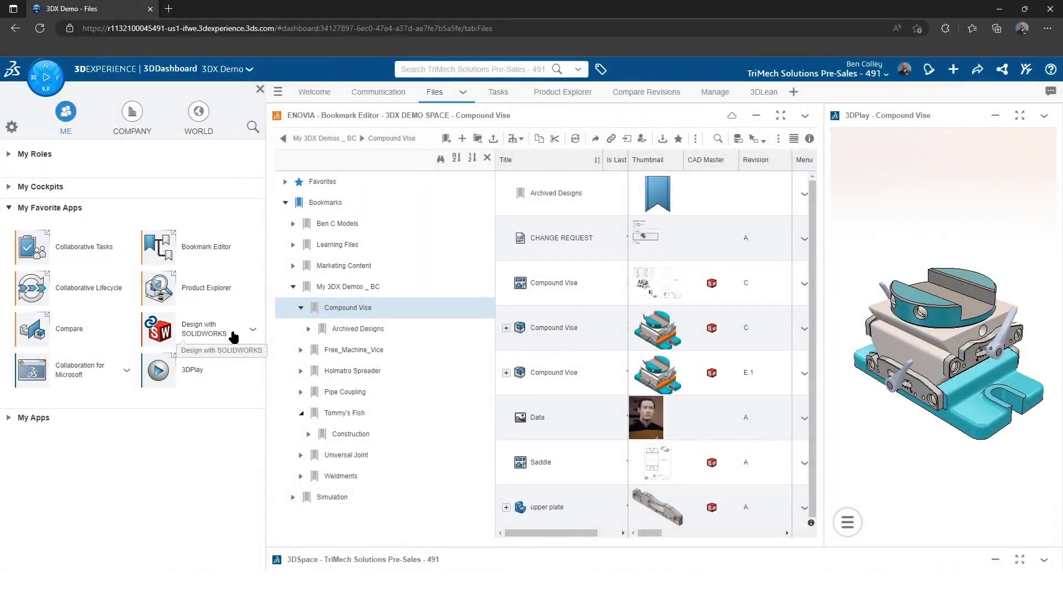
click(233, 338)
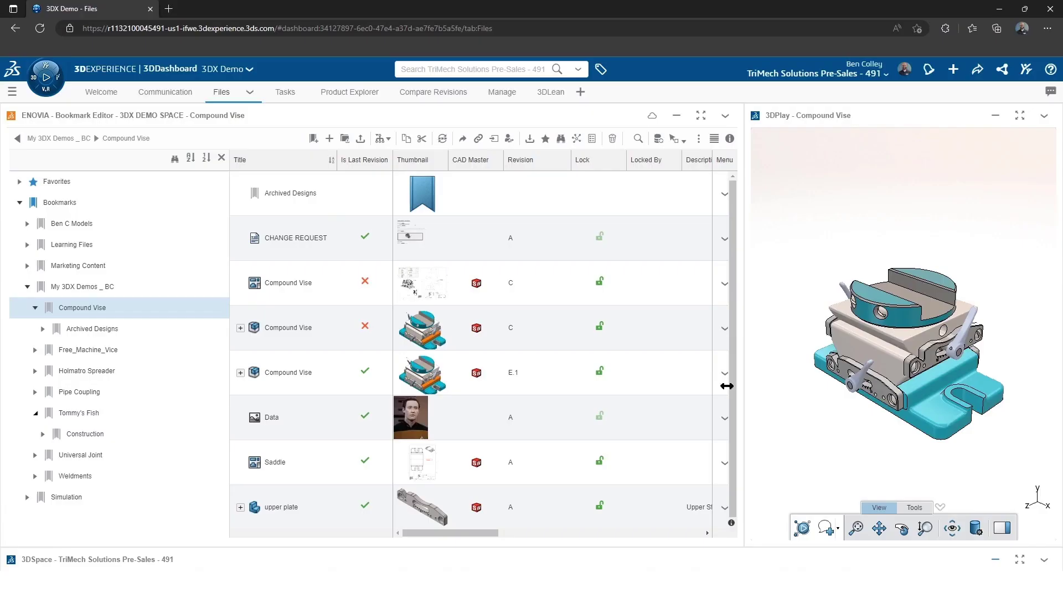
Step: Open the Compound Vise E.1 assembly with Design with SOLIDWORKS from its row's context menu
click(299, 376)
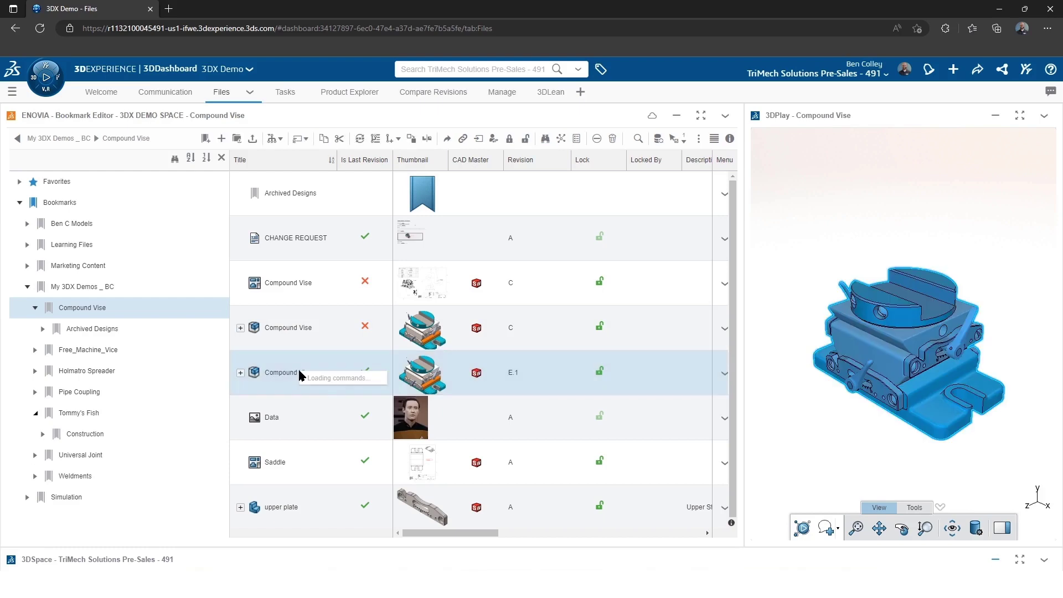
right_click(299, 376)
mouse_move(361, 381)
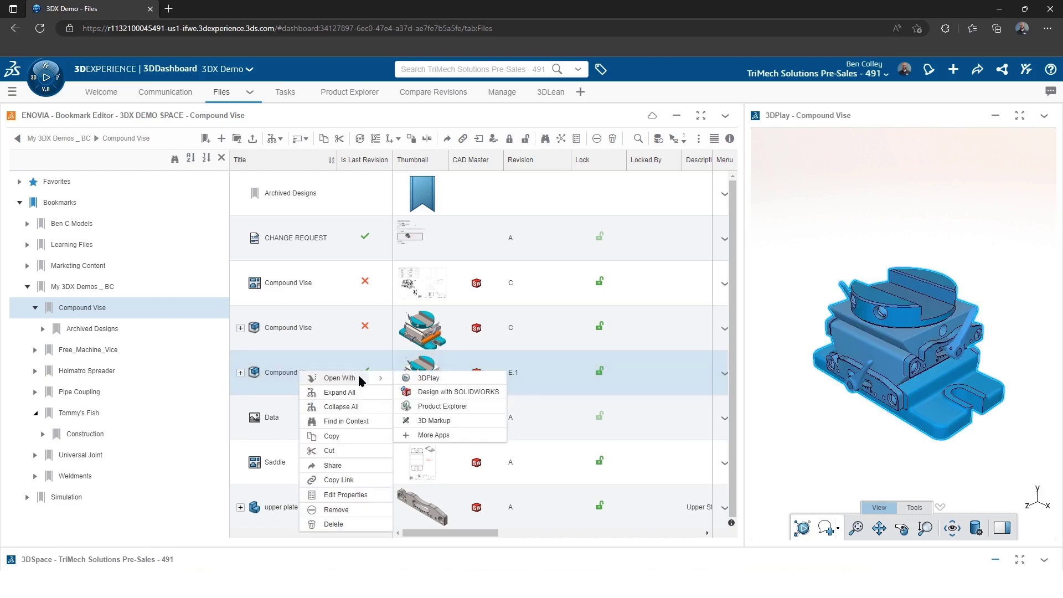
click(454, 393)
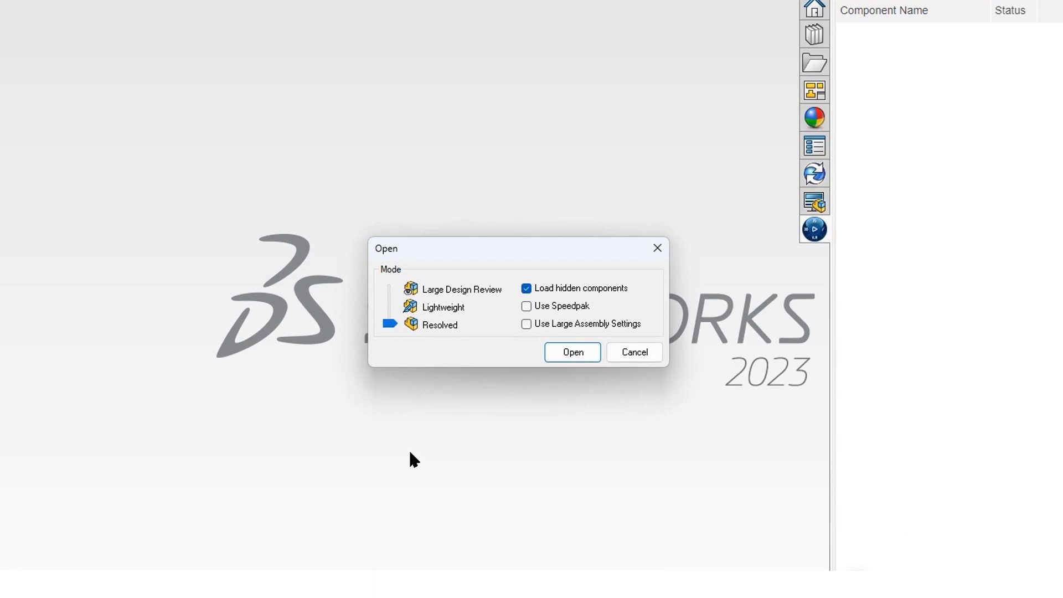
Step: Load the assembly resolved, then drag the Compound Vise row into SOLIDWORKS
click(566, 353)
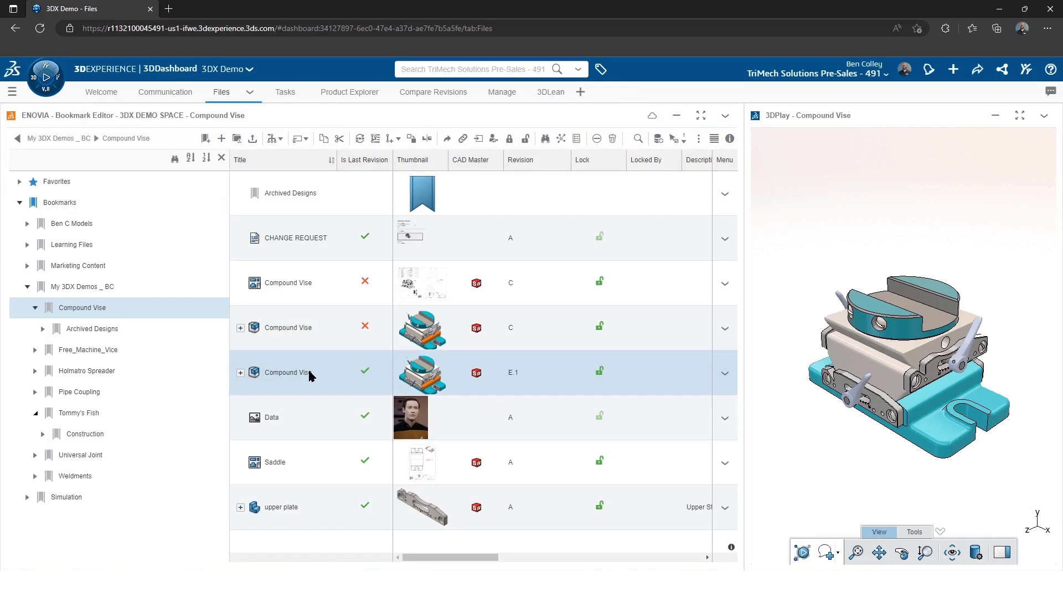
drag(234, 378, 235, 490)
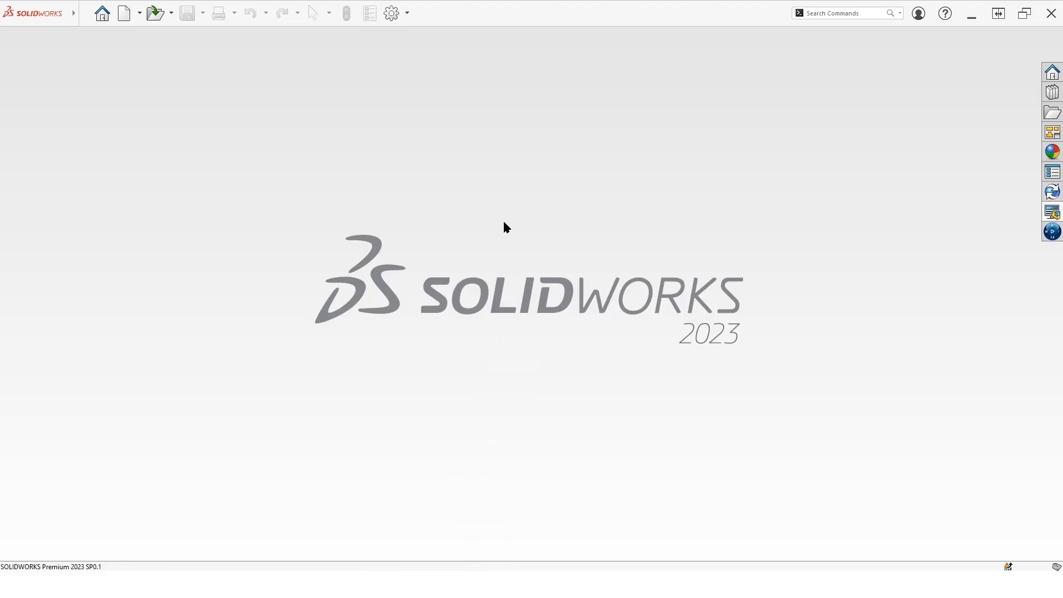
drag(502, 260, 503, 222)
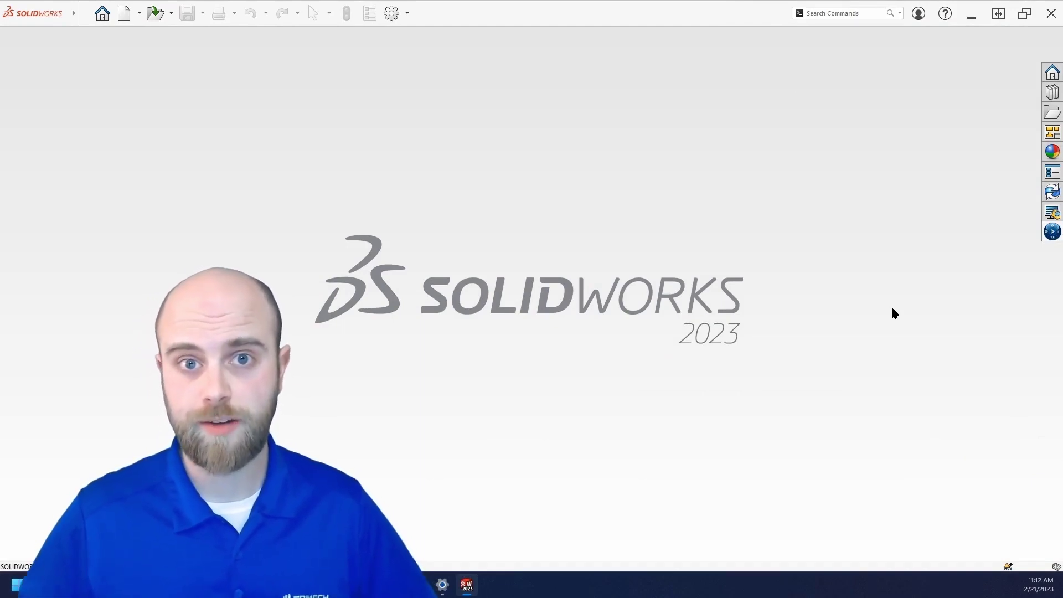
Step: Open the Bookmark Editor in SOLIDWORKS's widened 3DEXPERIENCE pane
click(1052, 231)
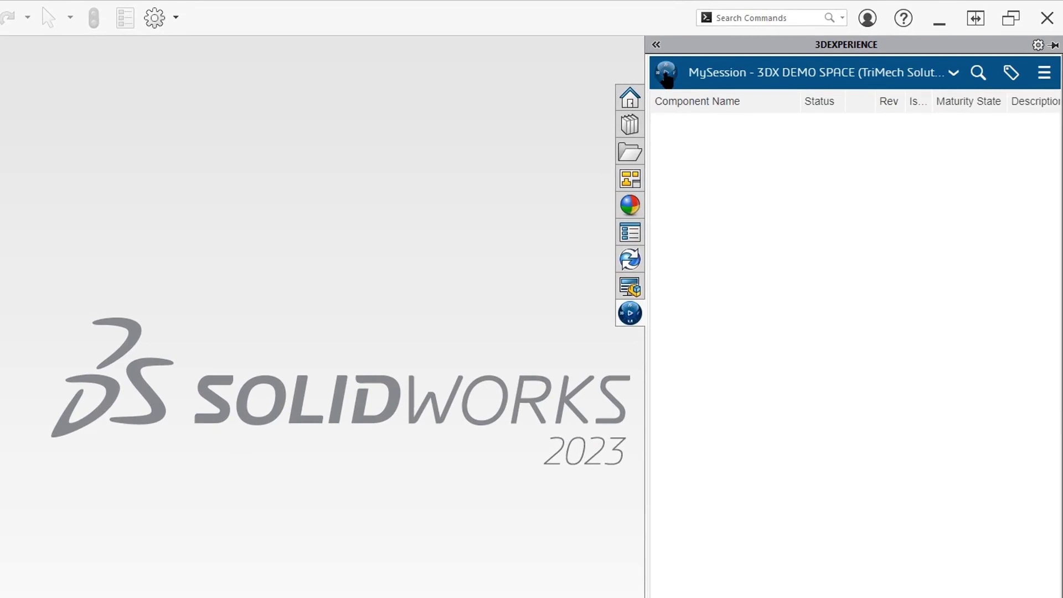
click(667, 74)
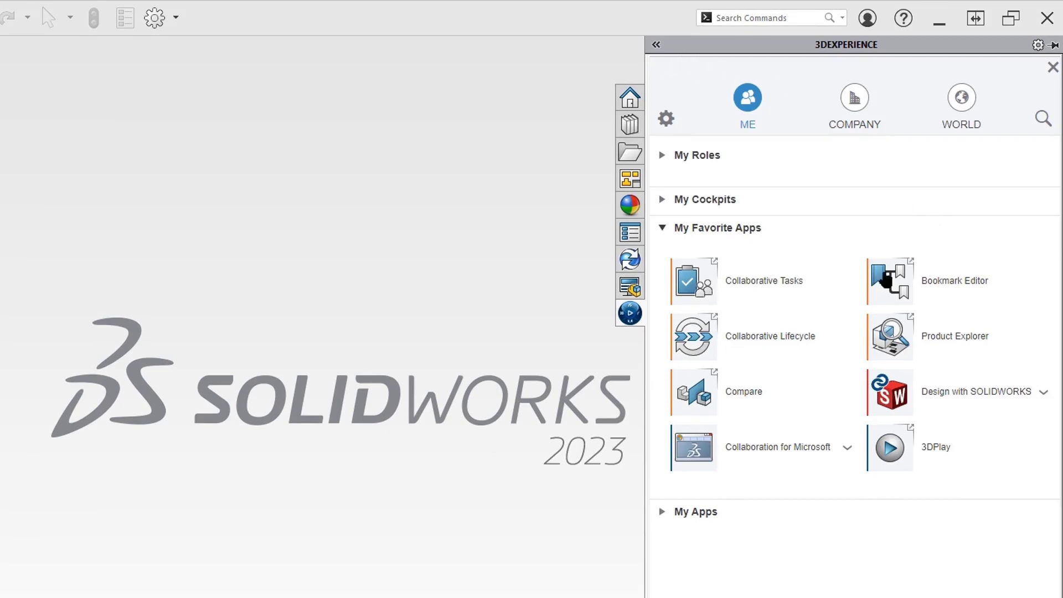
click(896, 294)
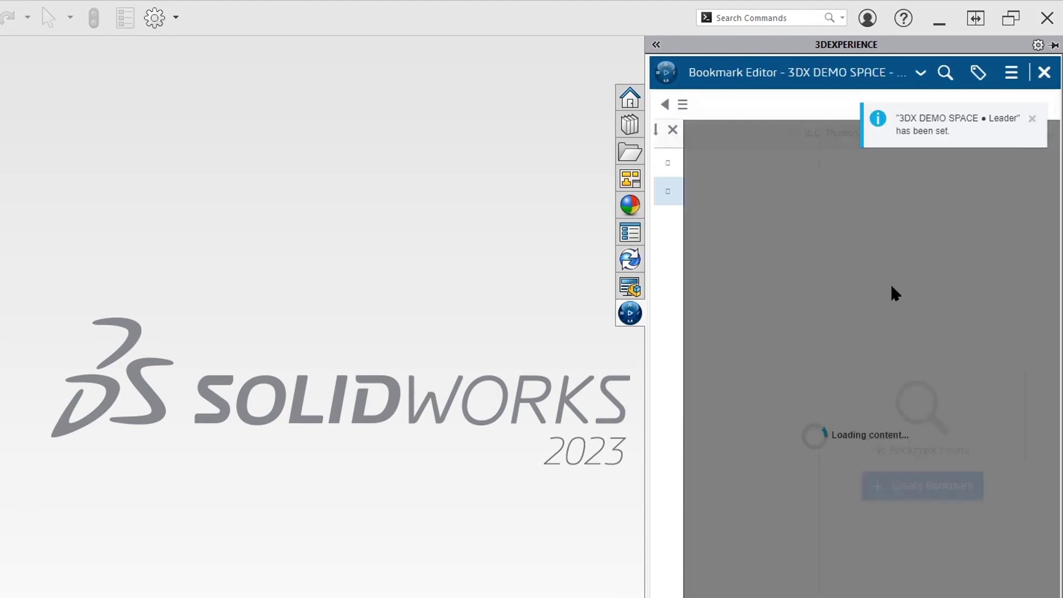
drag(643, 346, 407, 365)
Step: Drag Compound Vise E.1 from the Favorites > Compound Vise bookmark into the graphics area
click(431, 161)
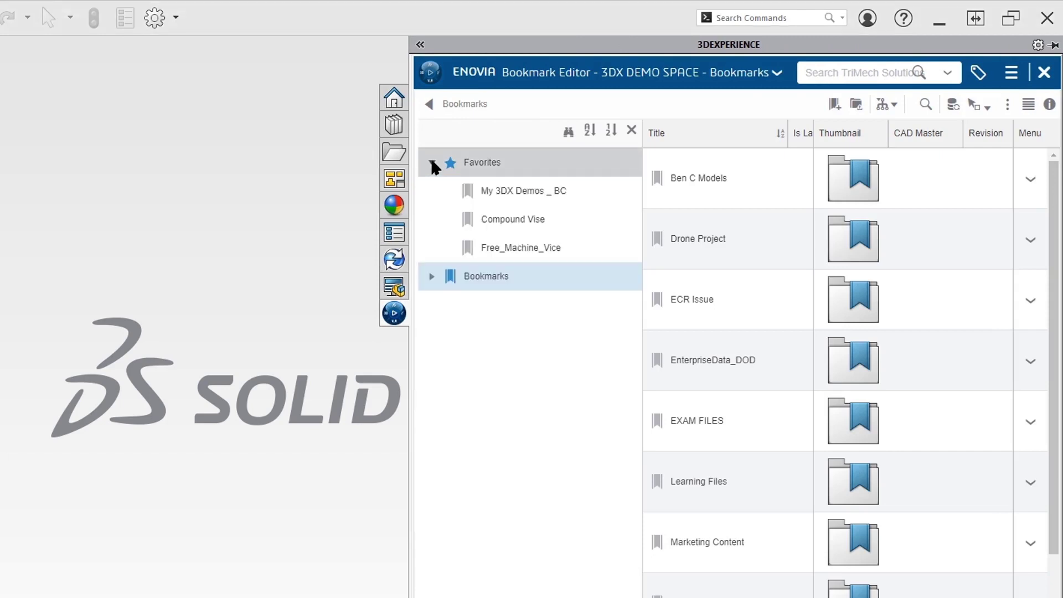
click(558, 219)
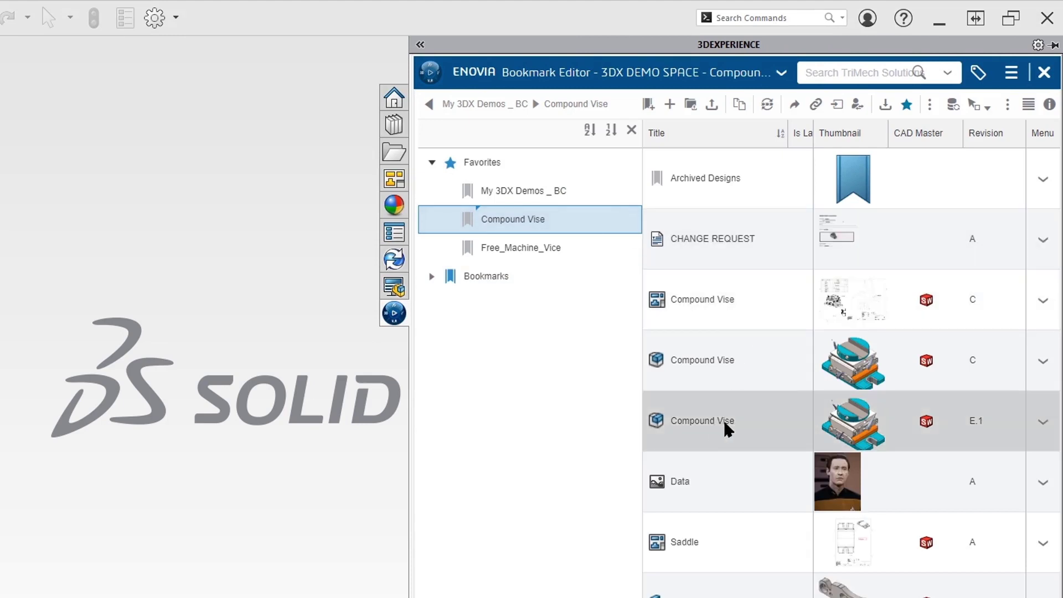
drag(724, 420, 245, 330)
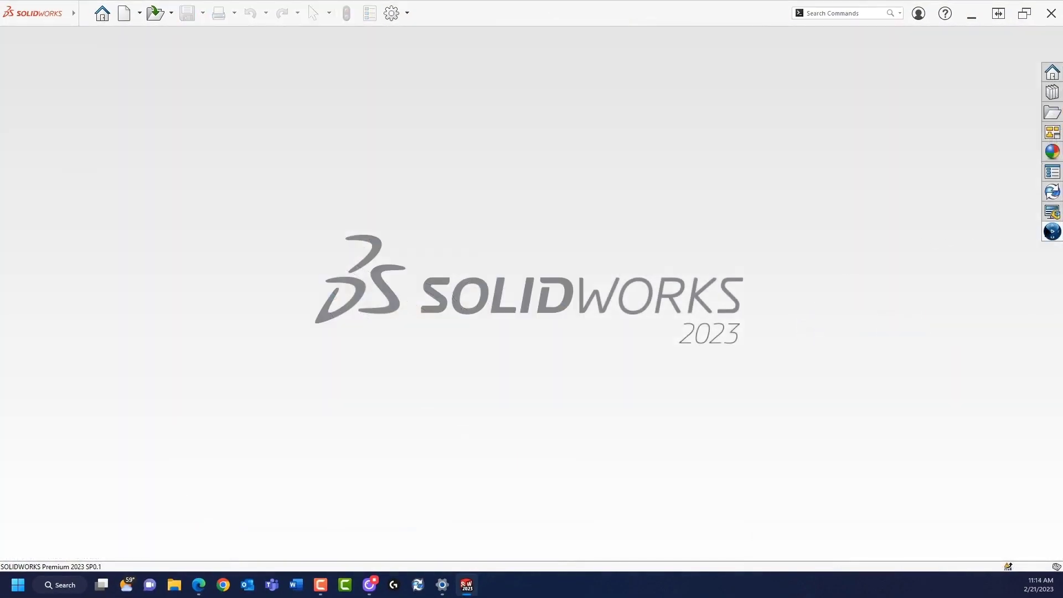
Step: Search 3DEXPERIENCE for 'compound vise' and drag the Physical Product result into SOLIDWORKS
click(1052, 232)
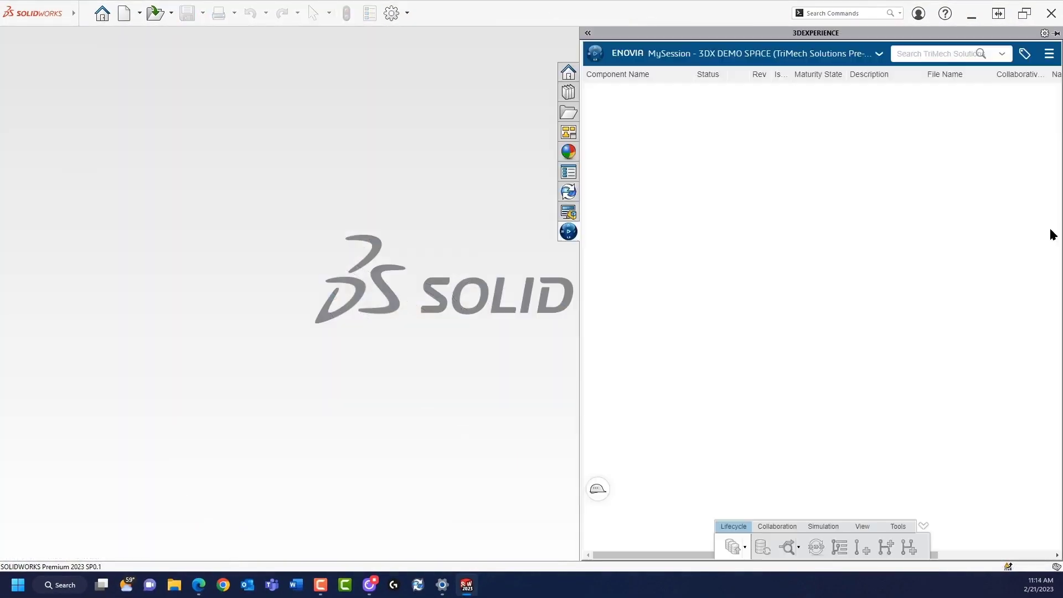
click(934, 53)
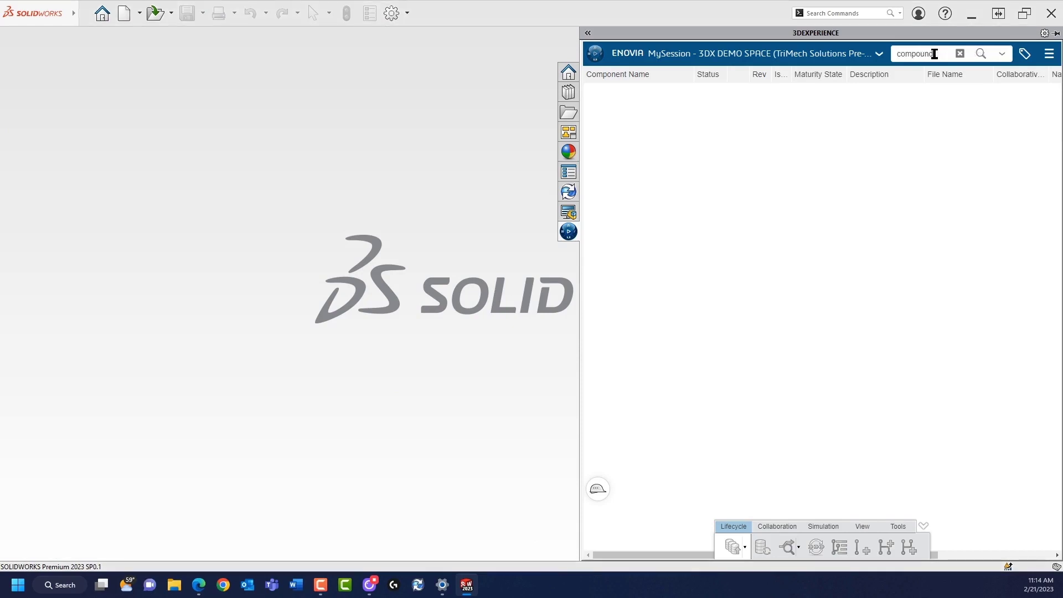
text(compound vise)
click(958, 74)
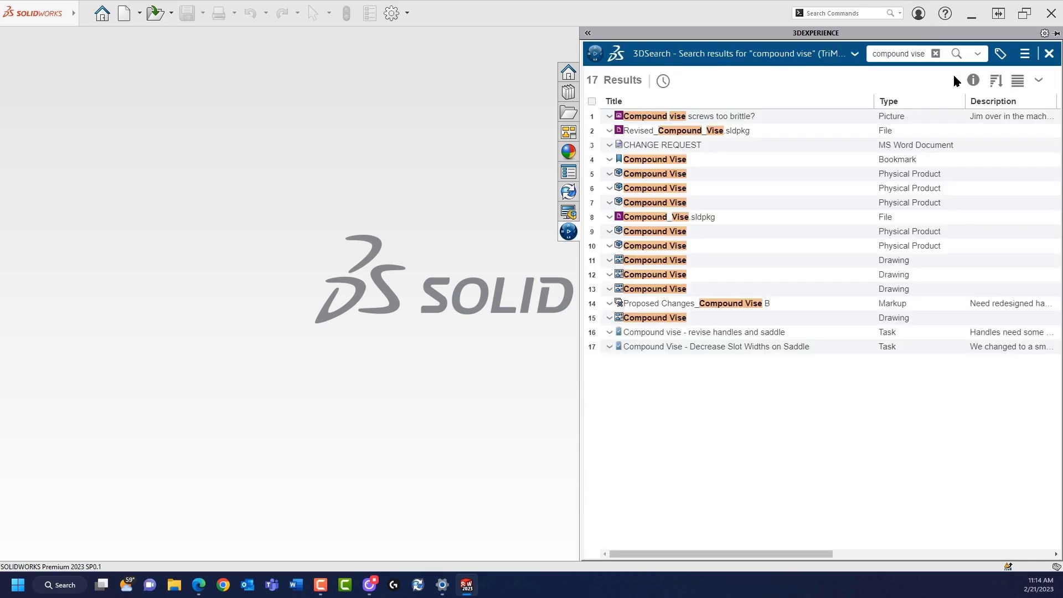
drag(665, 233, 498, 310)
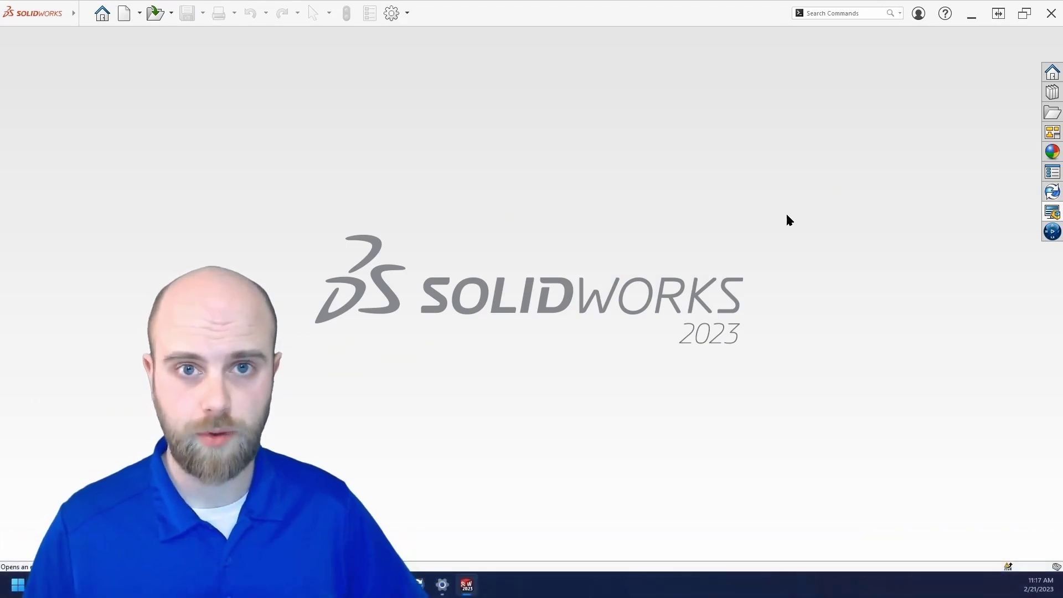
Step: Use File > Open and switch to Open from 3DEXPERIENCE
click(155, 18)
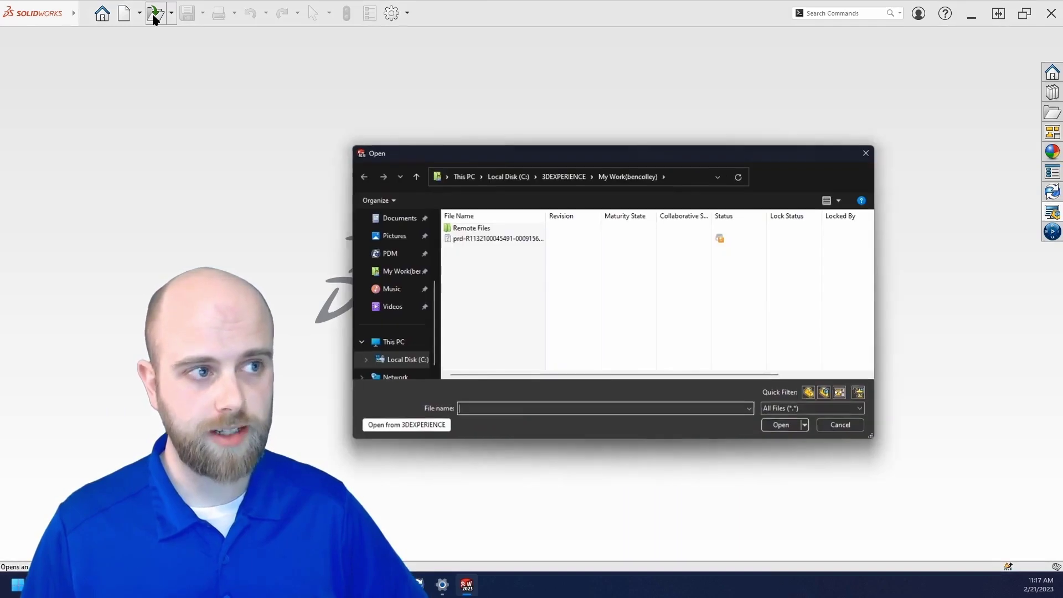
click(421, 426)
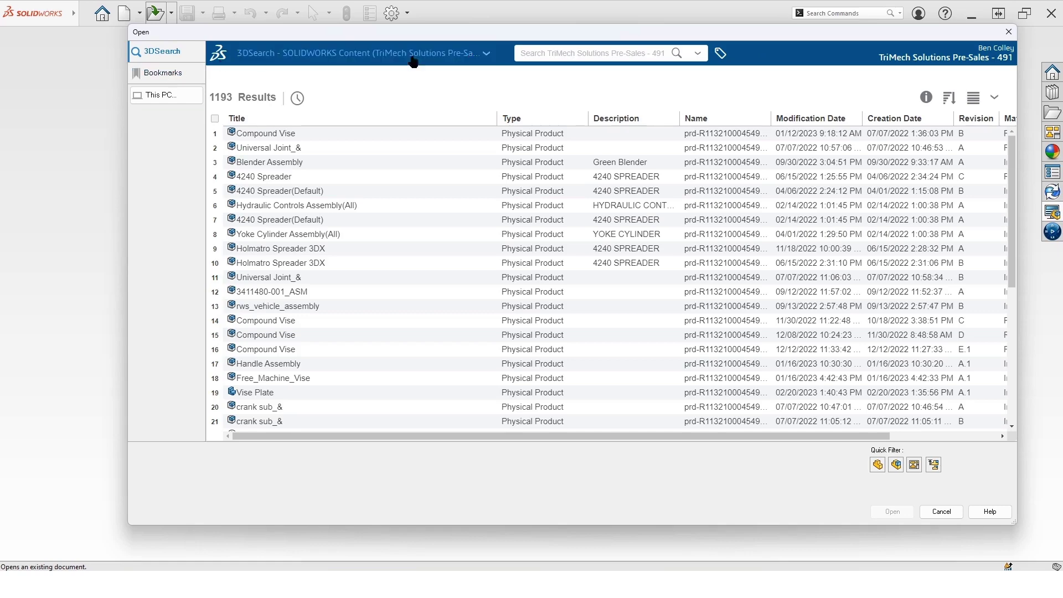
Step: Search again for 'compound vise' and show the 6WTags filter categories
click(559, 52)
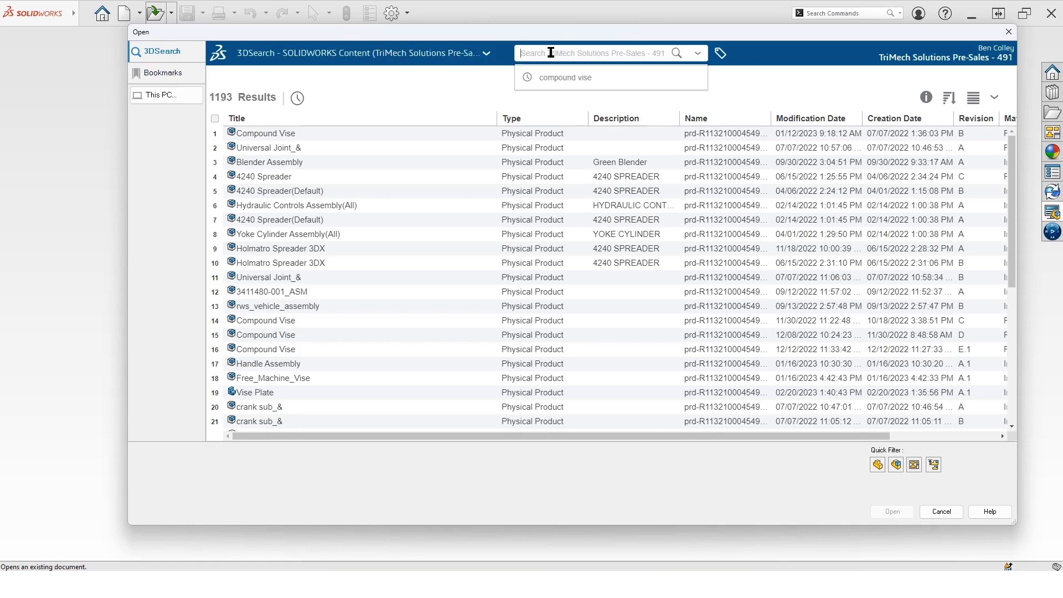
click(573, 82)
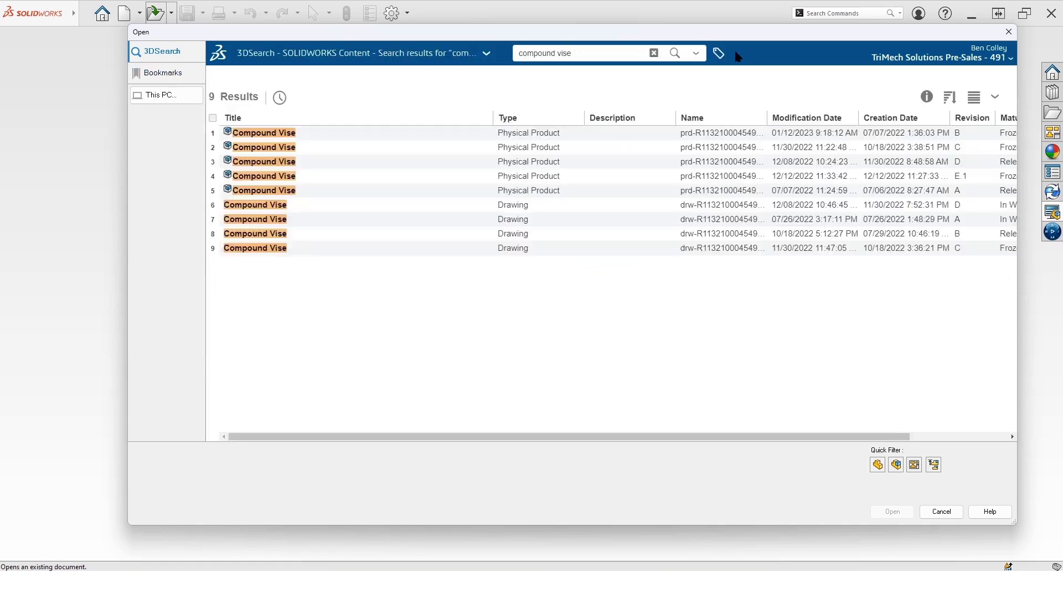
click(718, 54)
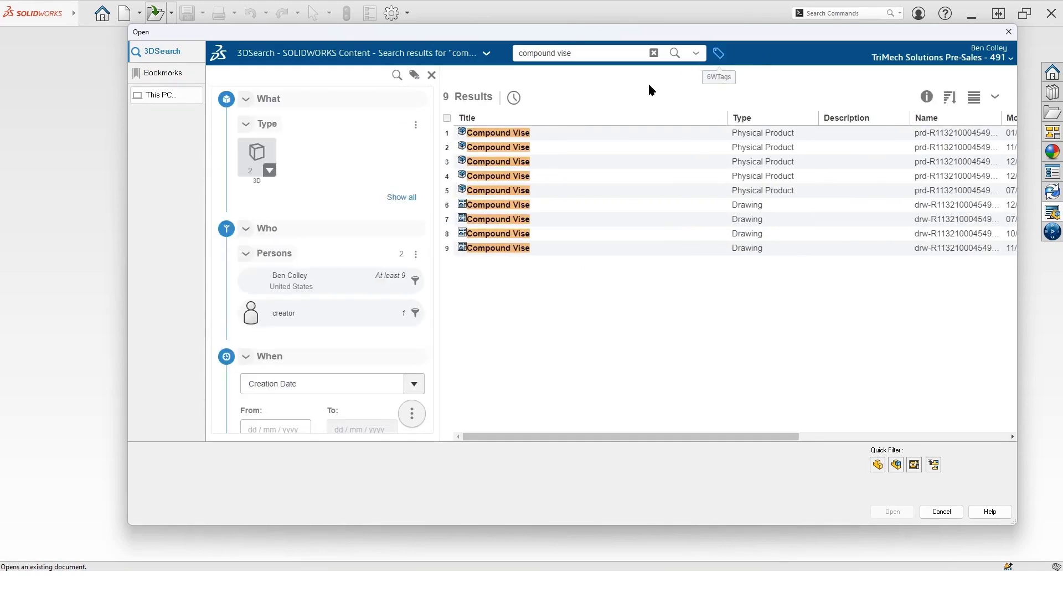
scroll(341, 344, down, 4)
click(252, 400)
Step: Filter the results by Lock to Locked and drag the single Compound Vise result into SOLIDWORKS
scroll(257, 383, down, 6)
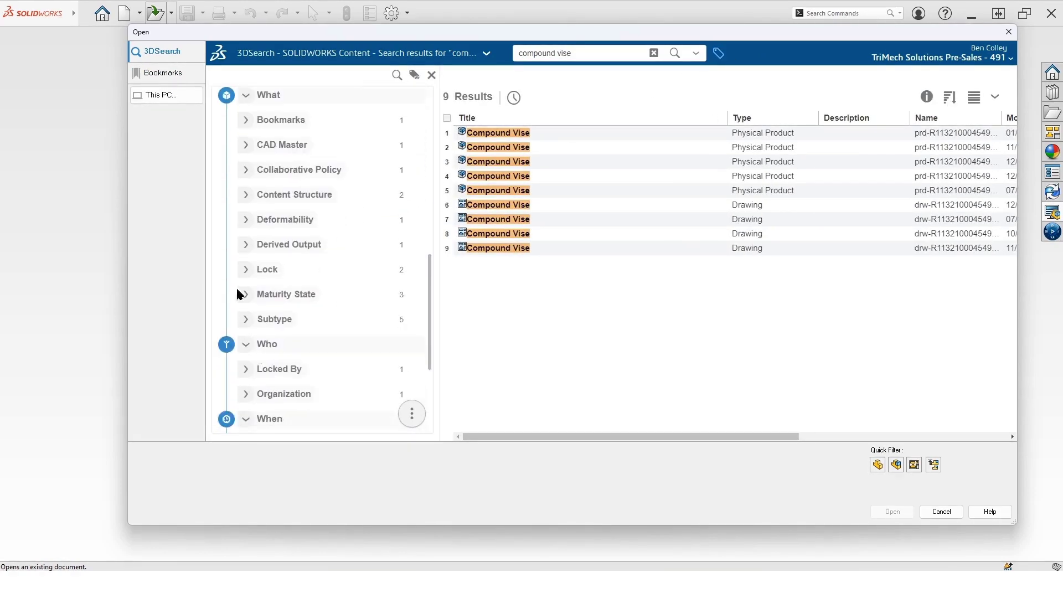
click(244, 271)
scroll(268, 263, down, 1)
click(268, 260)
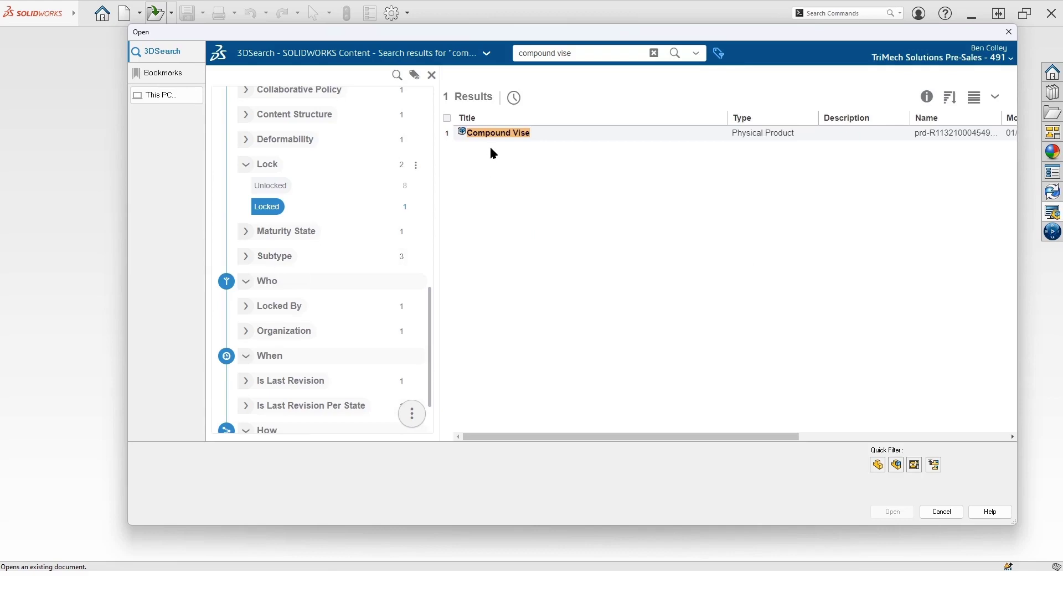
drag(492, 134, 111, 259)
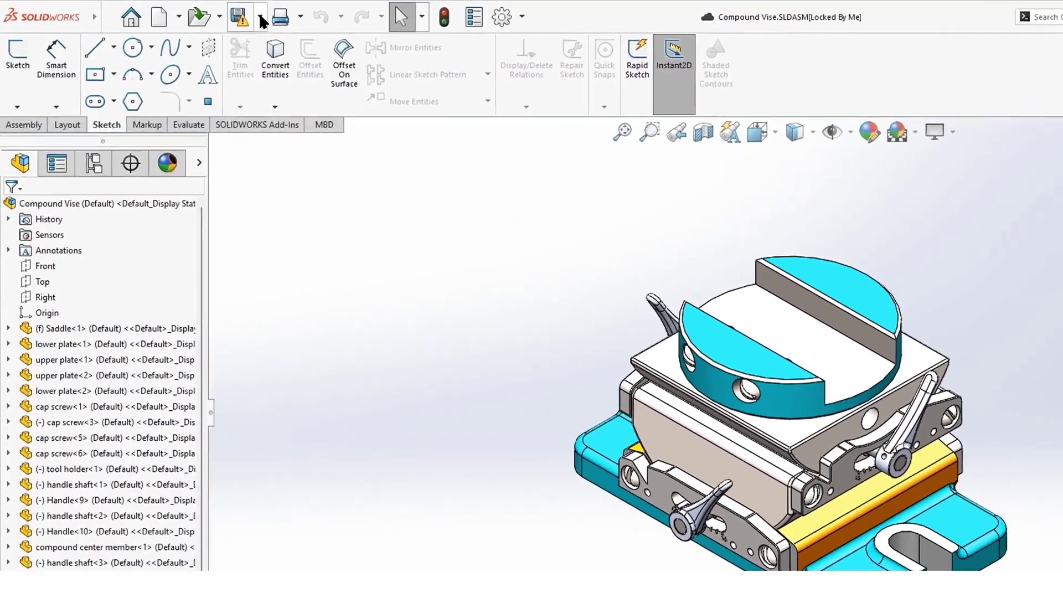
Step: Check the Save choices, then show MySession listing Compound Vise components and their maturity states
click(203, 13)
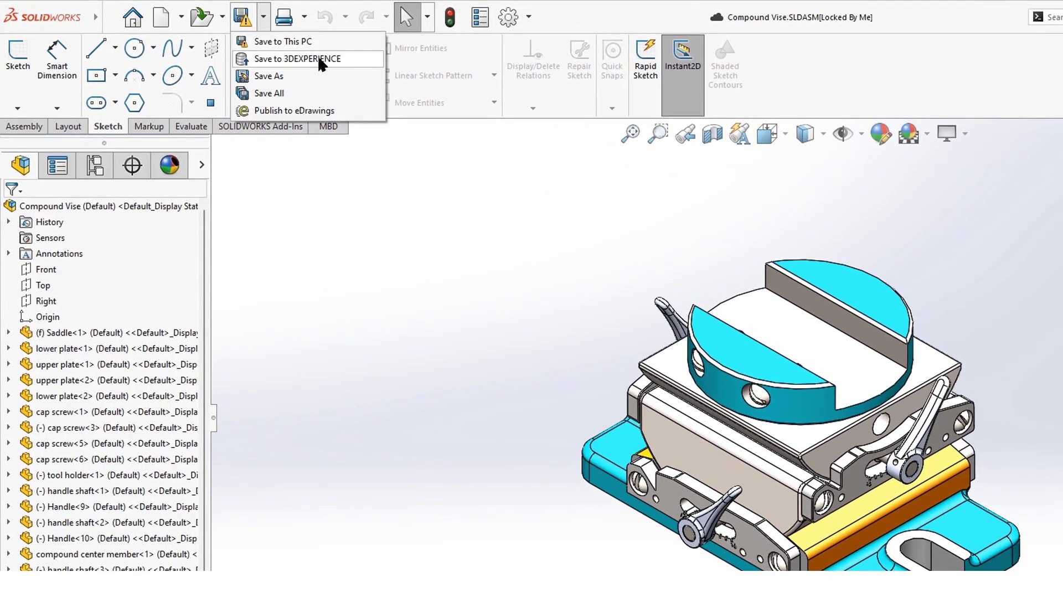
key(Escape)
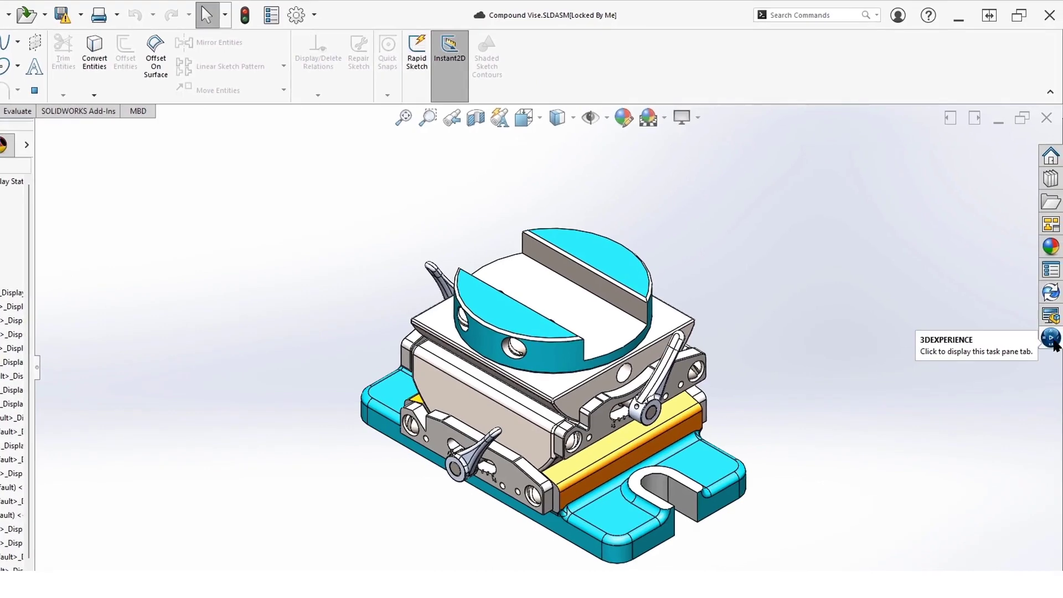
click(1052, 342)
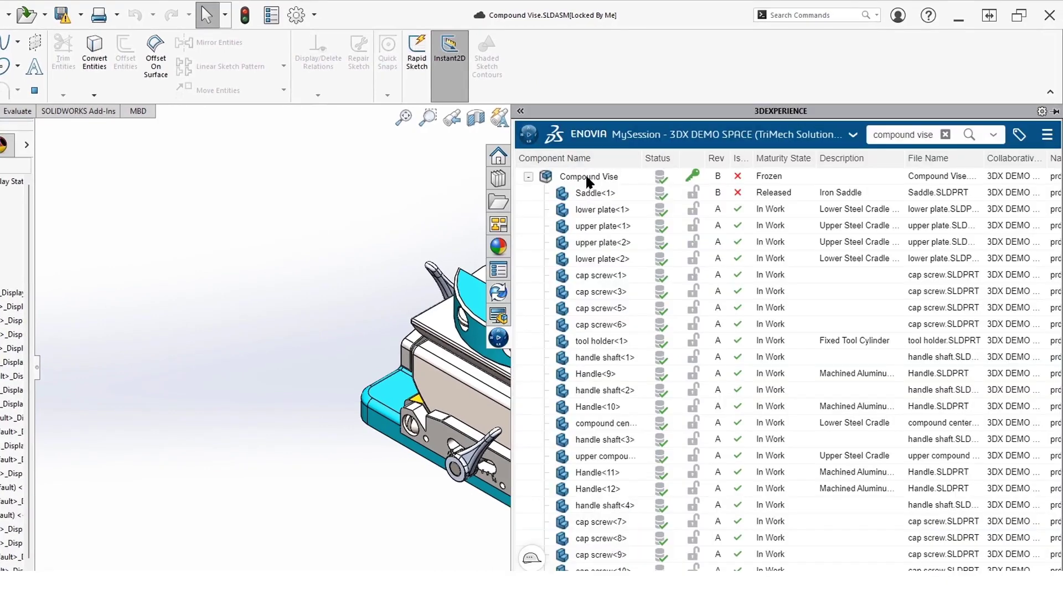
Step: Open Save with Options for Compound Vise and tick New Revision for the assembly
right_click(587, 177)
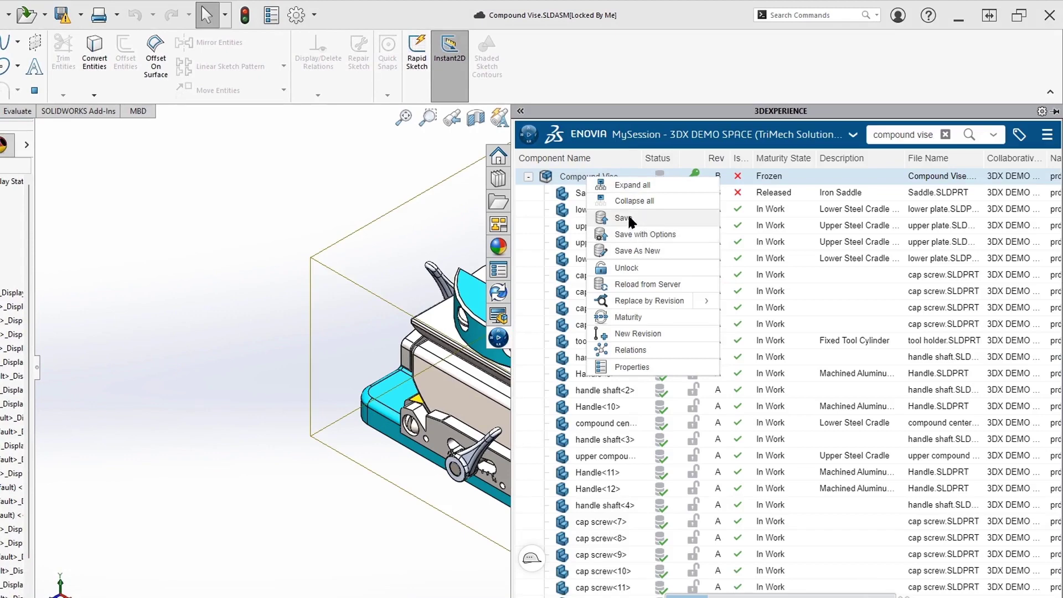
click(650, 235)
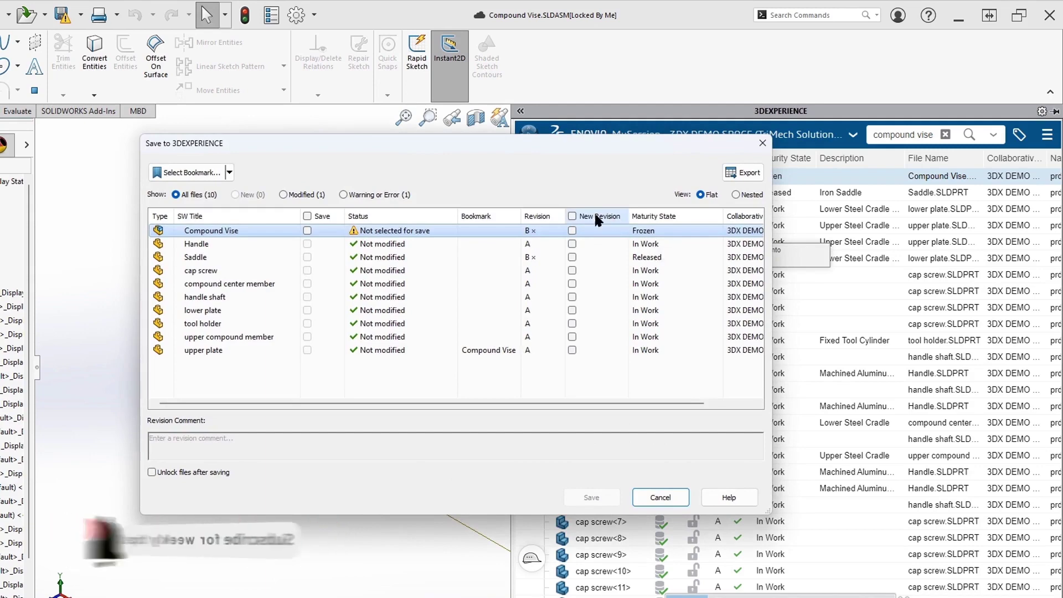
click(572, 231)
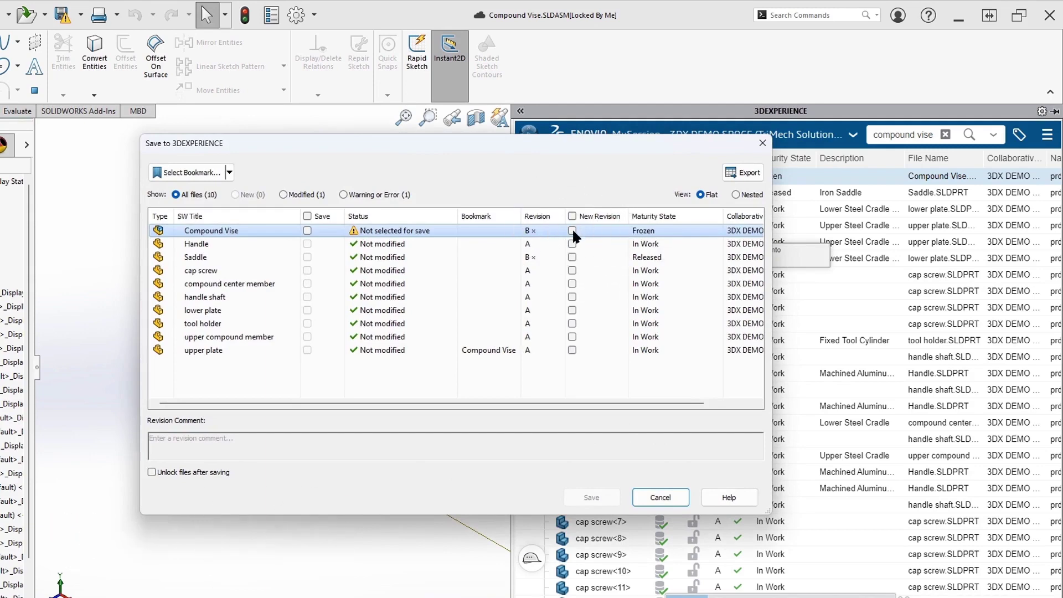